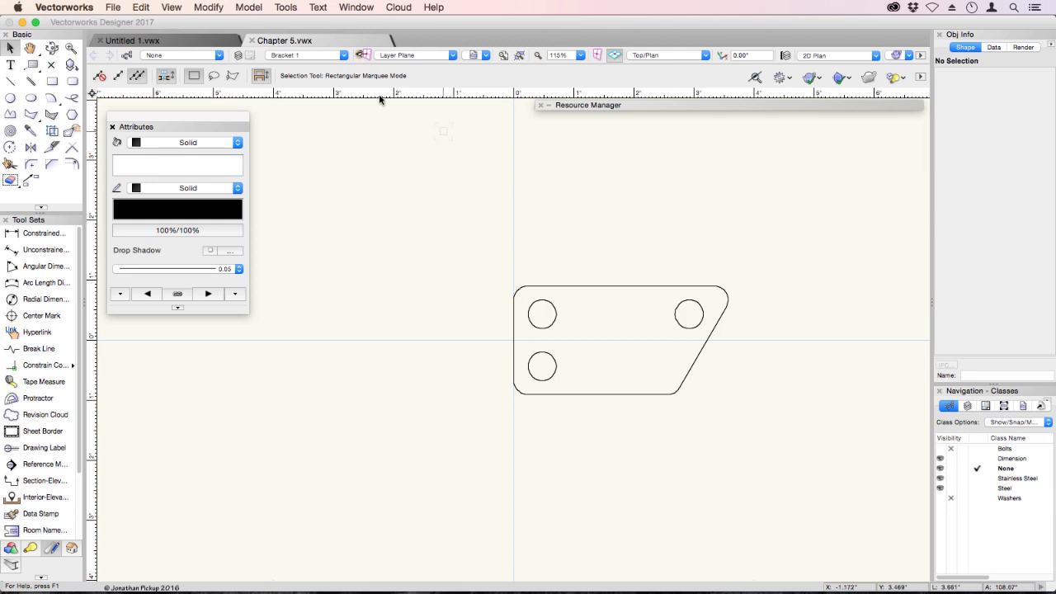
Switch the active design layer to Bracket 2, then back to Bracket 1.
{"action": "left_click", "coordinate": [336, 55]}
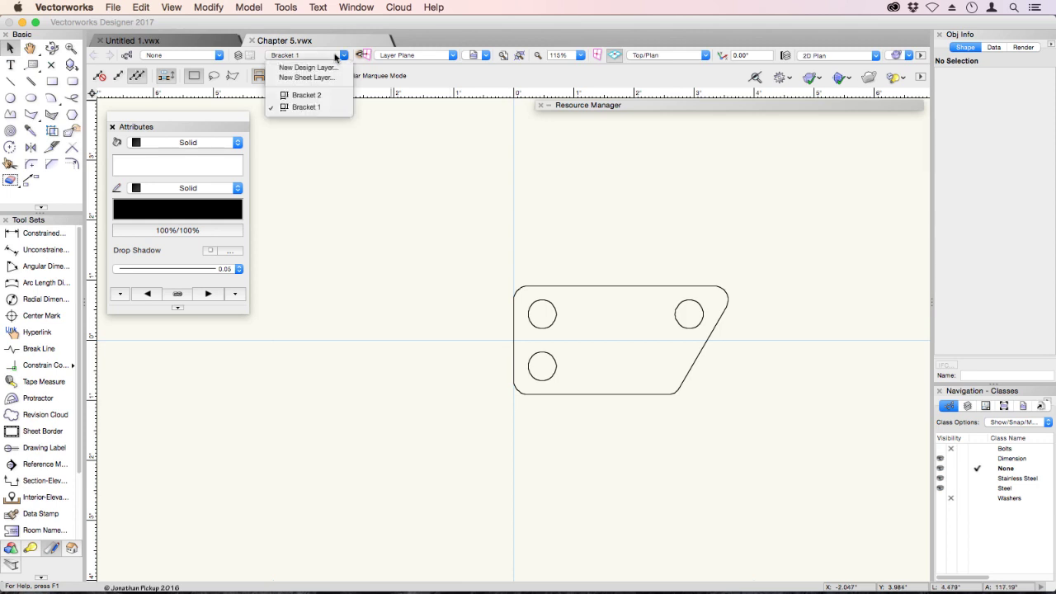
{"action": "left_click", "coordinate": [309, 95]}
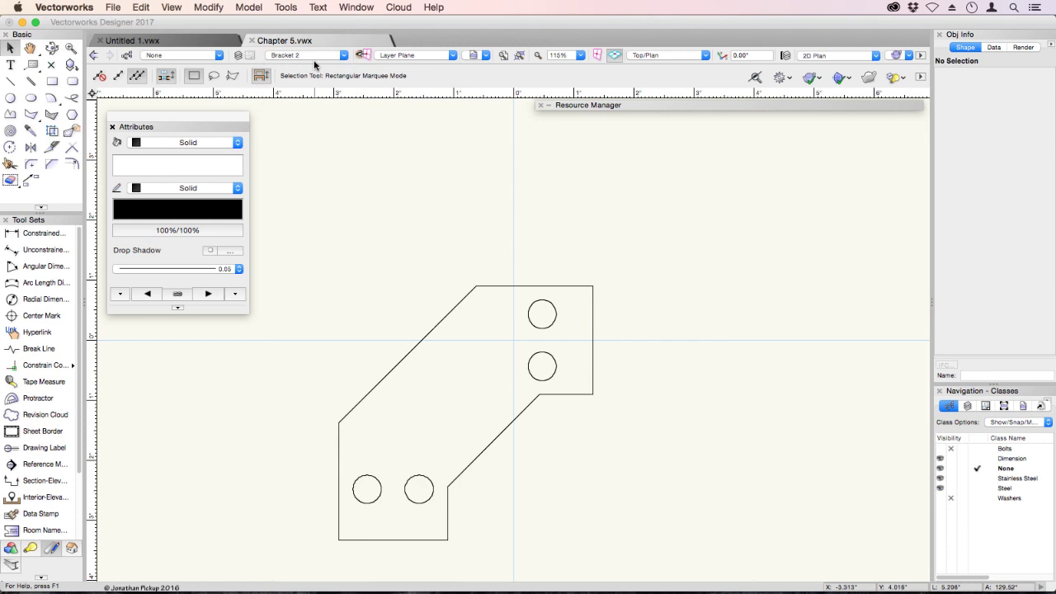
{"action": "left_click", "coordinate": [316, 56]}
{"action": "left_click", "coordinate": [306, 108]}
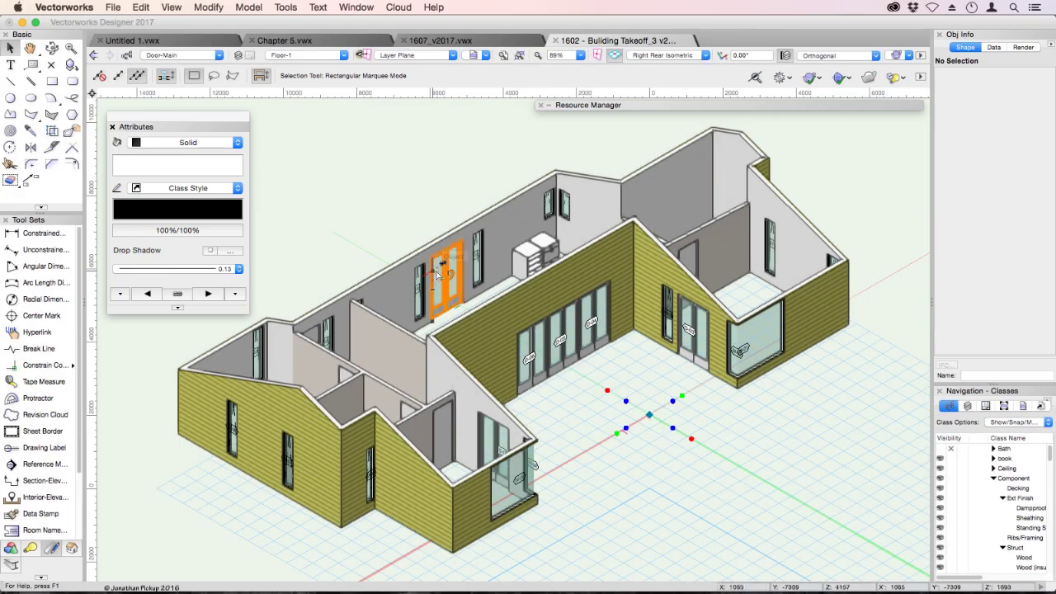
View the house's Foundation-1 layer, then Floor-1, then Roof-1 from the Layer popup.
{"action": "left_click", "coordinate": [337, 56]}
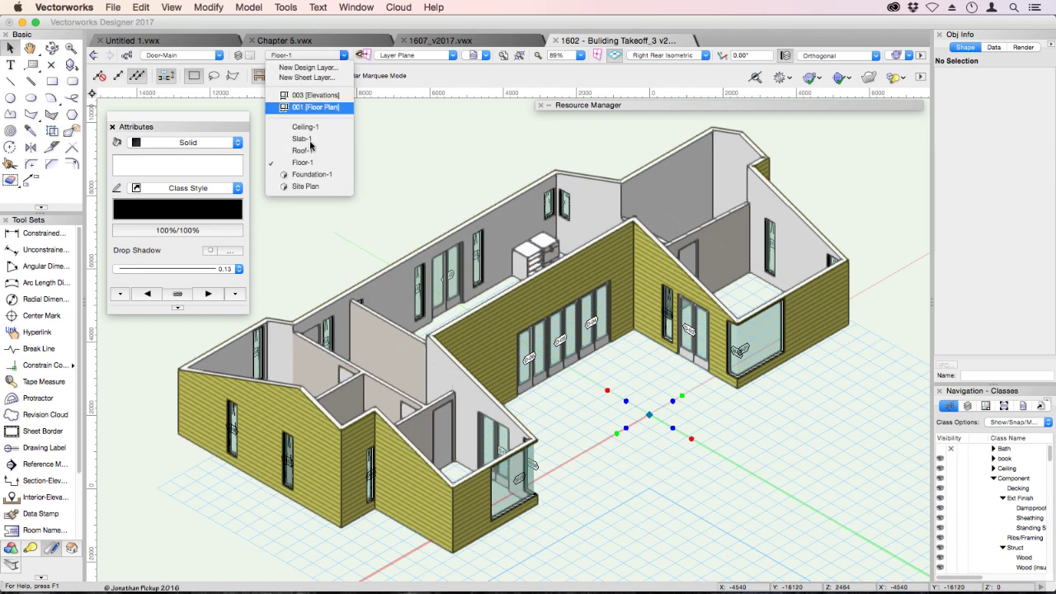
{"action": "left_click", "coordinate": [305, 175]}
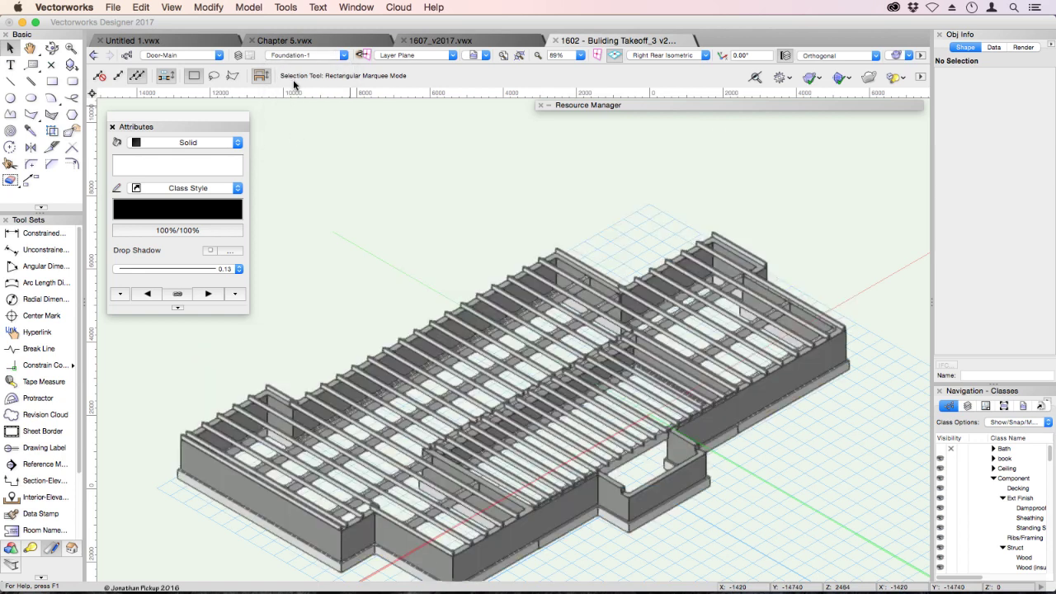
{"action": "left_click", "coordinate": [305, 56]}
{"action": "left_click", "coordinate": [302, 162]}
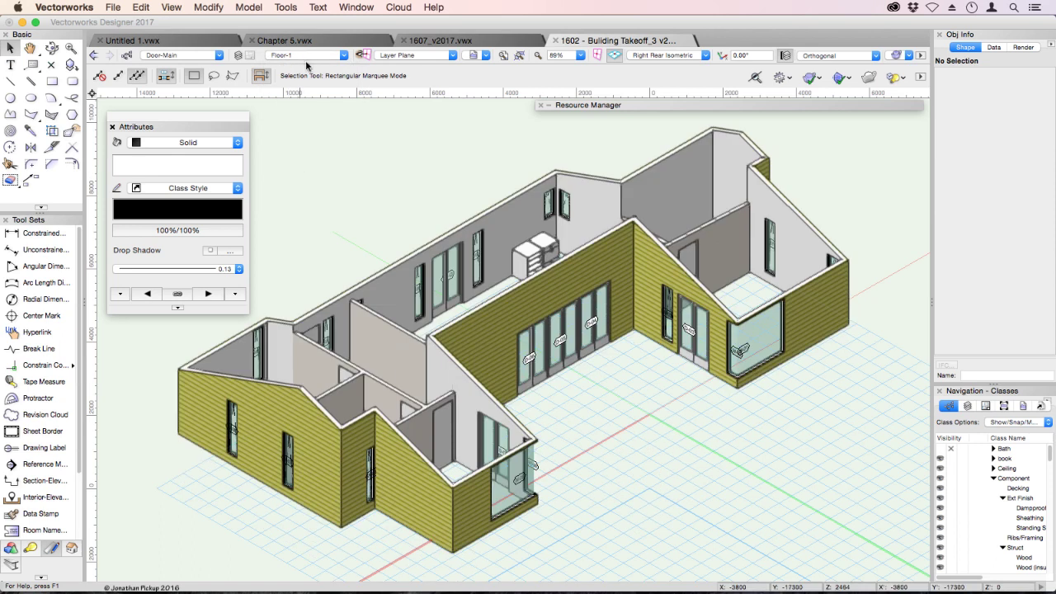
{"action": "left_click", "coordinate": [307, 56]}
{"action": "left_click", "coordinate": [299, 150]}
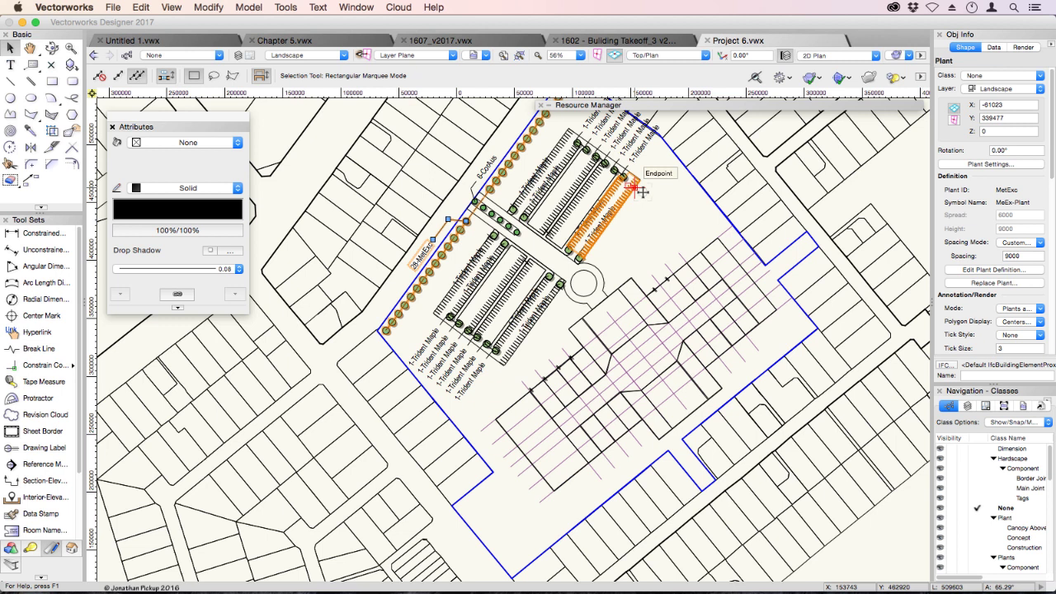
Deselect the Trident Maple plant with Esc.
{"action": "key", "text": "Escape"}
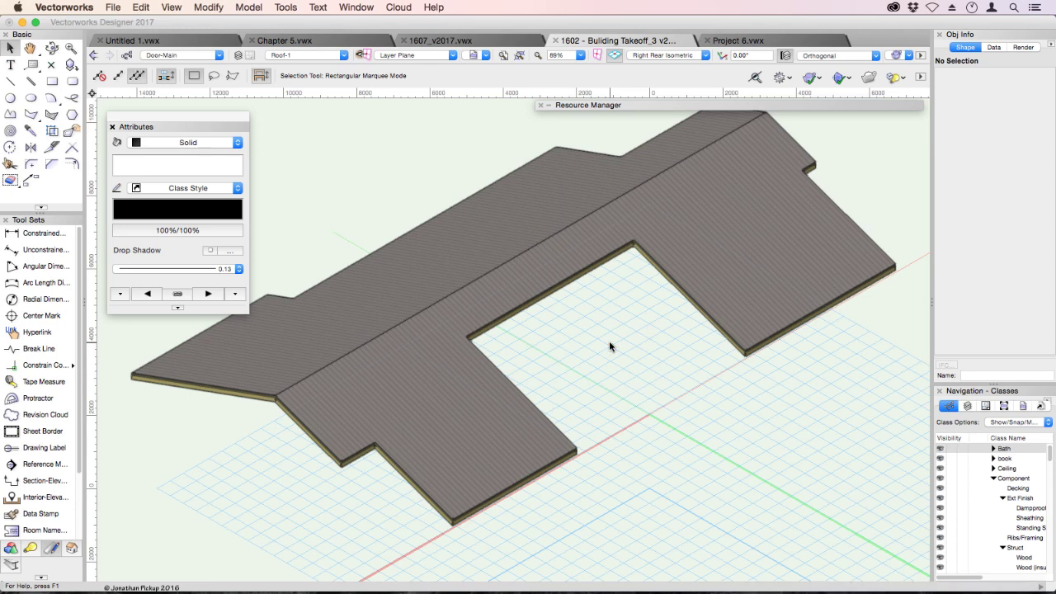
Drop the active layer from Roof-1 down to Floor-1 with the previous-layer shortcut.
{"action": "key", "text": "ctrl+super+Down"}
{"action": "key", "text": "ctrl+super+Down"}
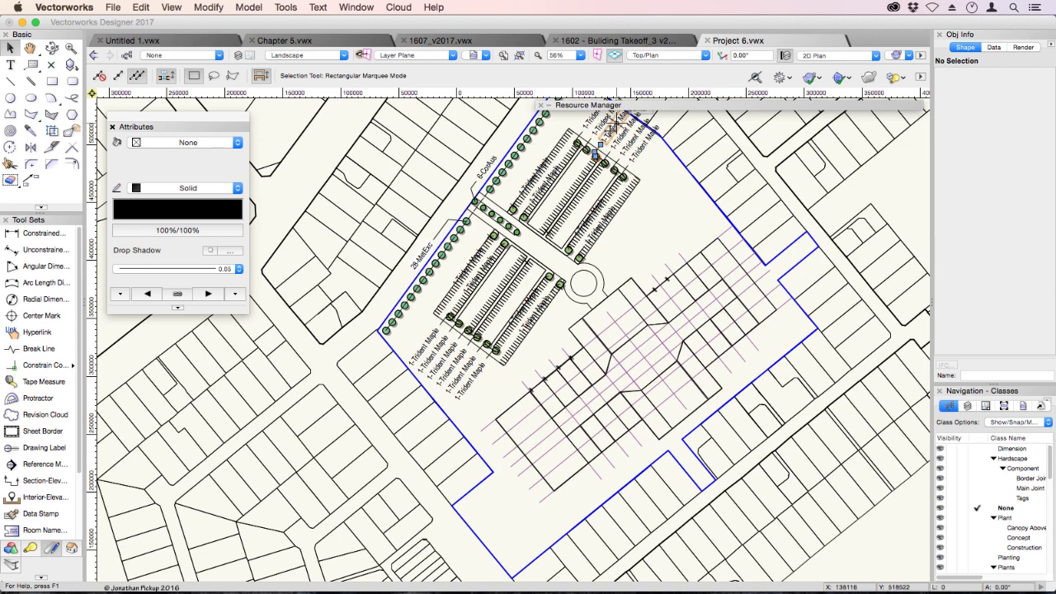
Select a Trident Maple tree, highlight its Planting class in the Navigation palette, then focus the building window.
{"action": "left_click", "coordinate": [612, 122]}
{"action": "left_click", "coordinate": [951, 559]}
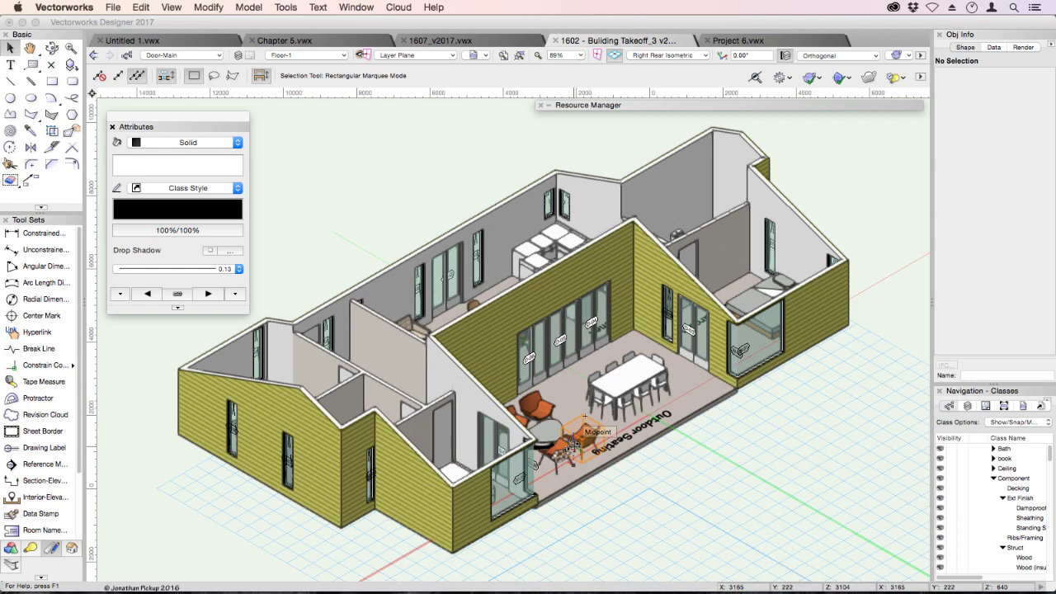
{"action": "left_click", "coordinate": [503, 336]}
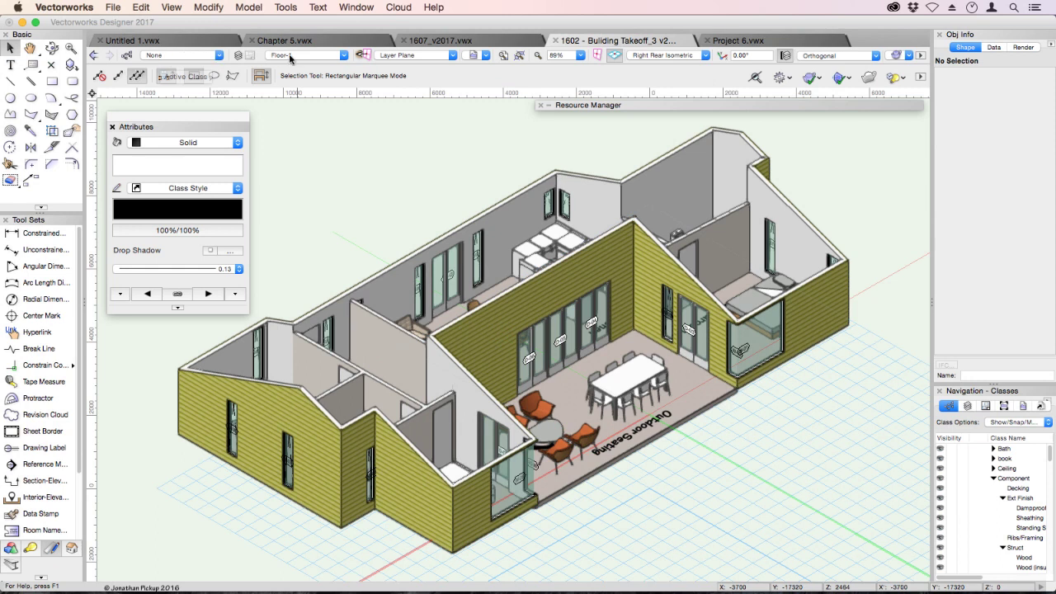
Set the building file's active class to Notes-Plan and its active layer to Roof-1.
{"action": "left_click", "coordinate": [219, 56]}
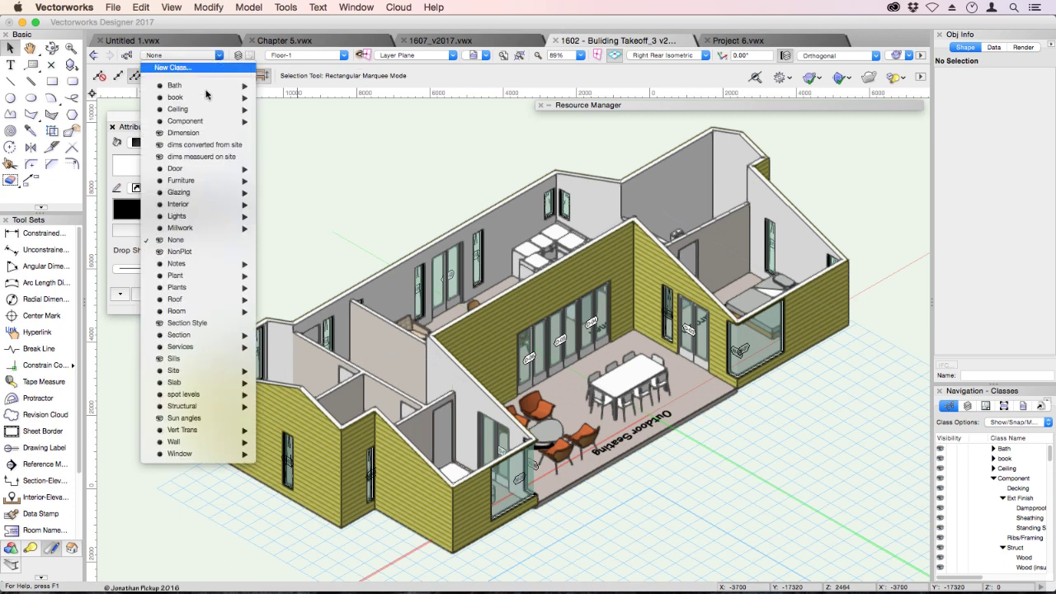
{"action": "mouse_move", "coordinate": [189, 263]}
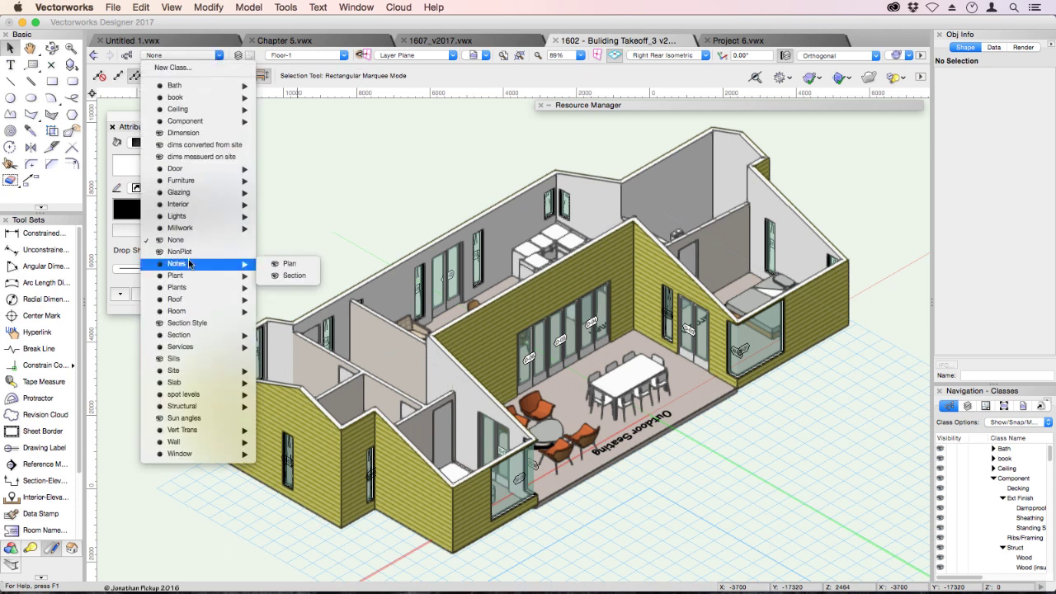
{"action": "left_click", "coordinate": [287, 264]}
{"action": "left_click", "coordinate": [337, 55]}
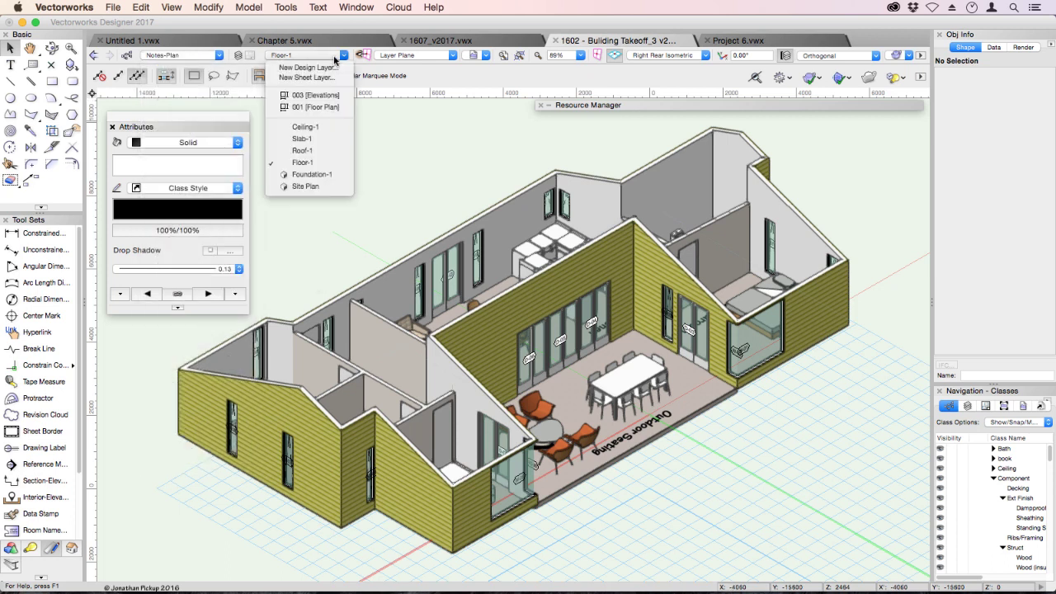
{"action": "left_click", "coordinate": [316, 151]}
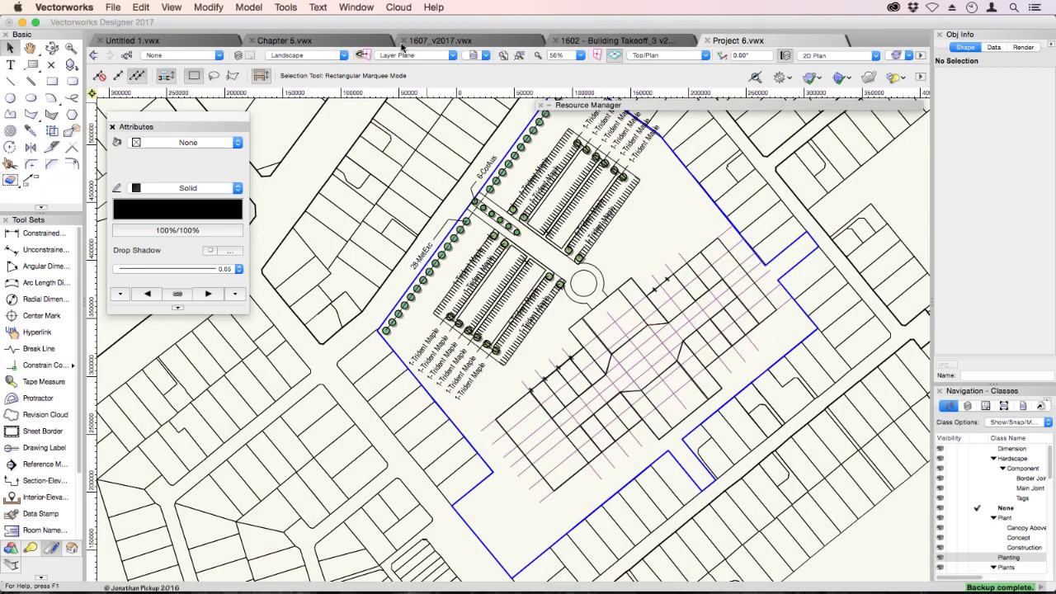
{"action": "left_click", "coordinate": [218, 55]}
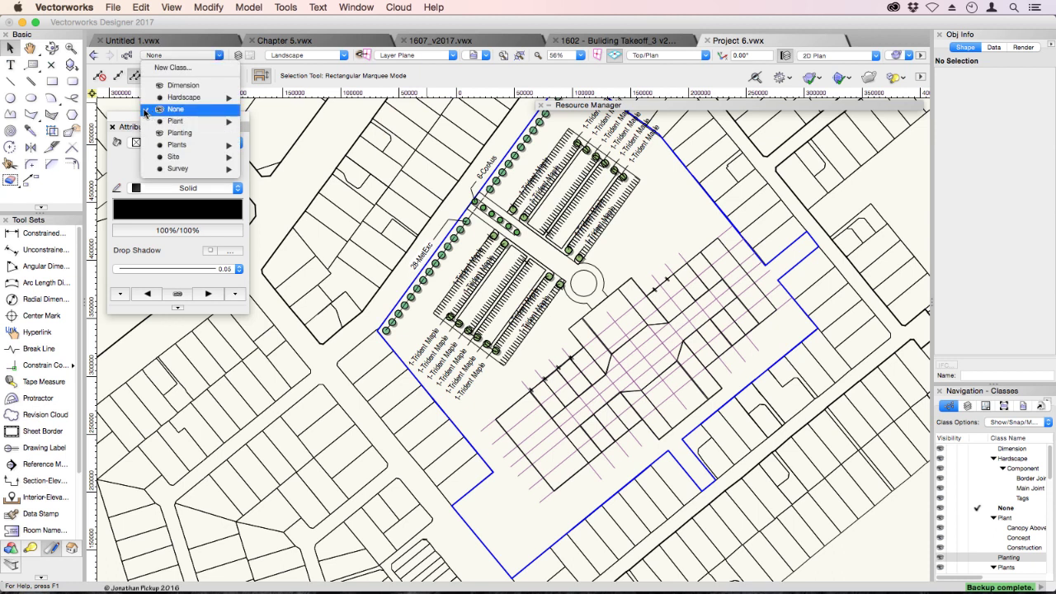
{"action": "left_click", "coordinate": [177, 45]}
{"action": "left_click", "coordinate": [295, 56]}
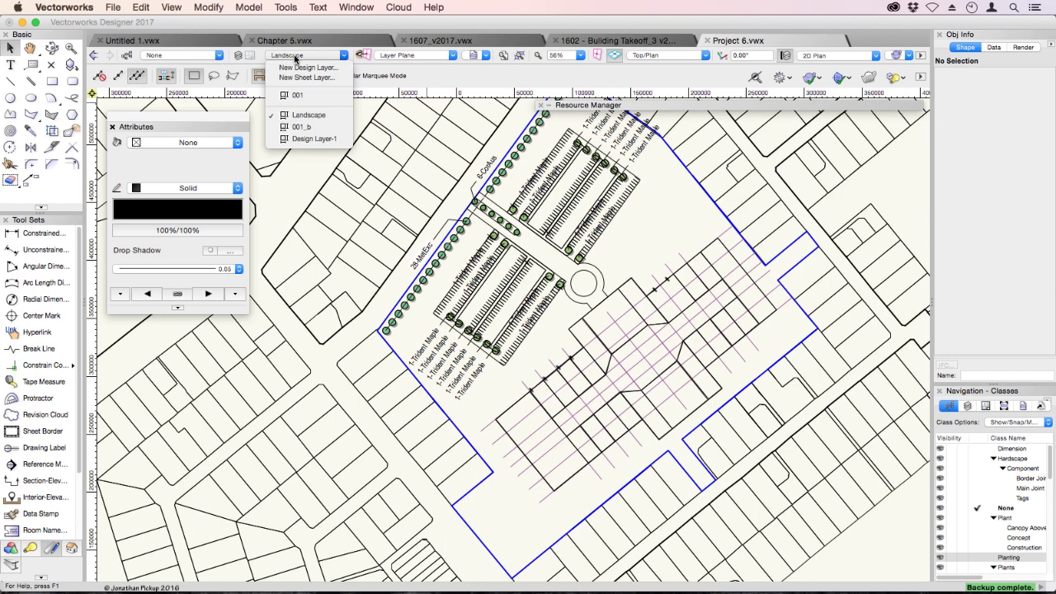
{"action": "left_click", "coordinate": [659, 243]}
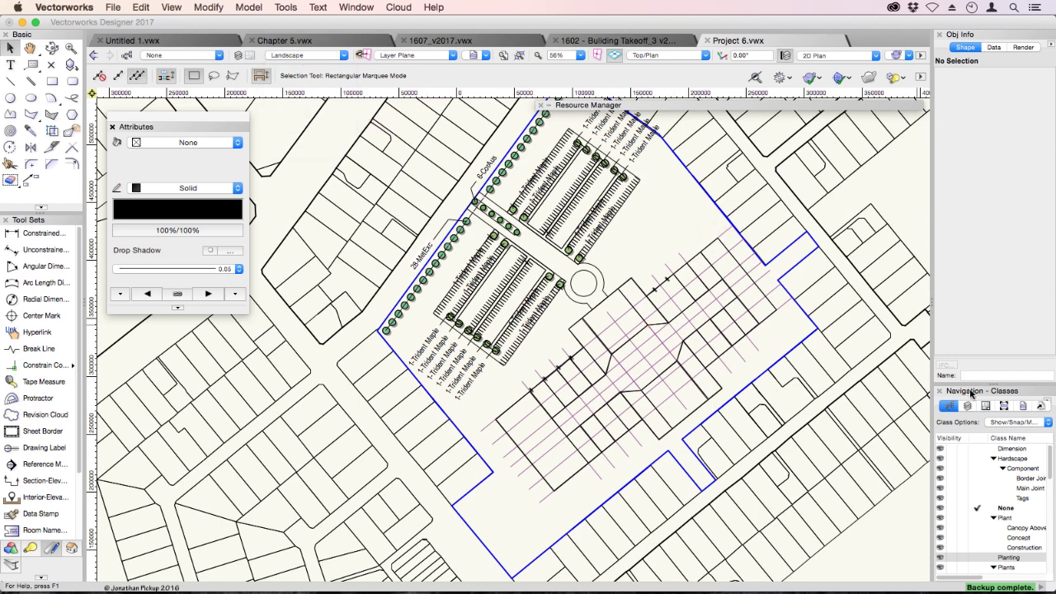
Float the Navigation palette over the plan and make Canopy Above active, then None again.
{"action": "left_click_drag", "start_coordinate": [974, 396], "coordinate": [917, 318]}
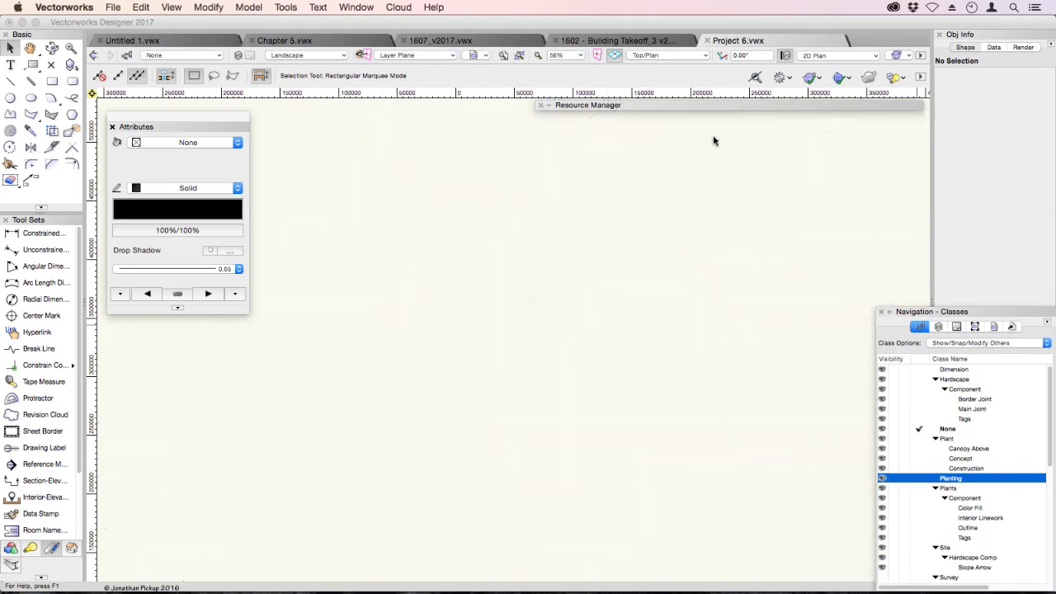
{"action": "left_click_drag", "start_coordinate": [715, 140], "coordinate": [714, 139]}
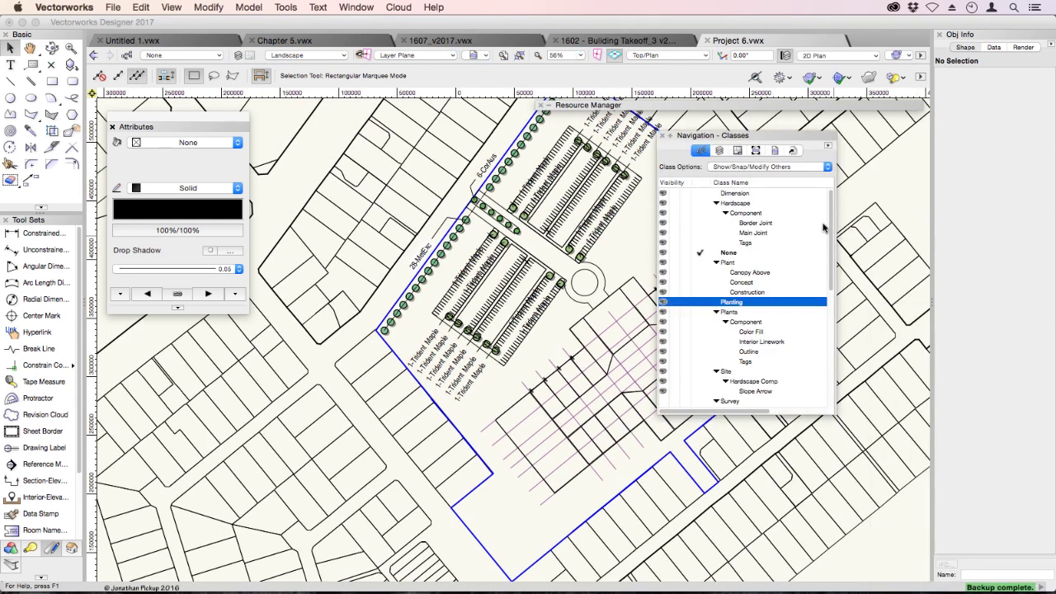
{"action": "left_click", "coordinate": [728, 254]}
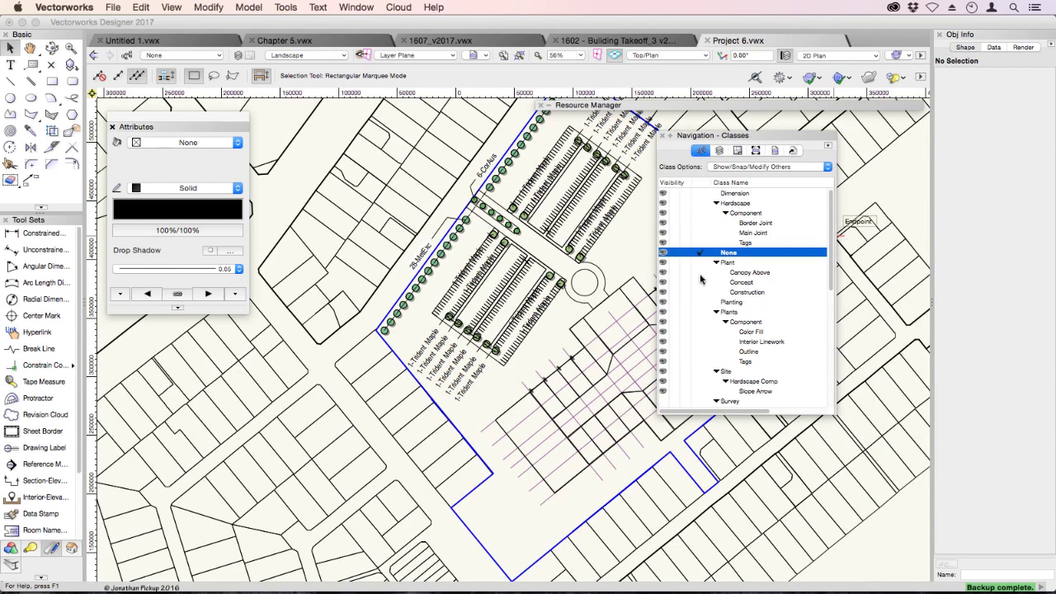
{"action": "left_click", "coordinate": [702, 273]}
{"action": "left_click", "coordinate": [701, 274]}
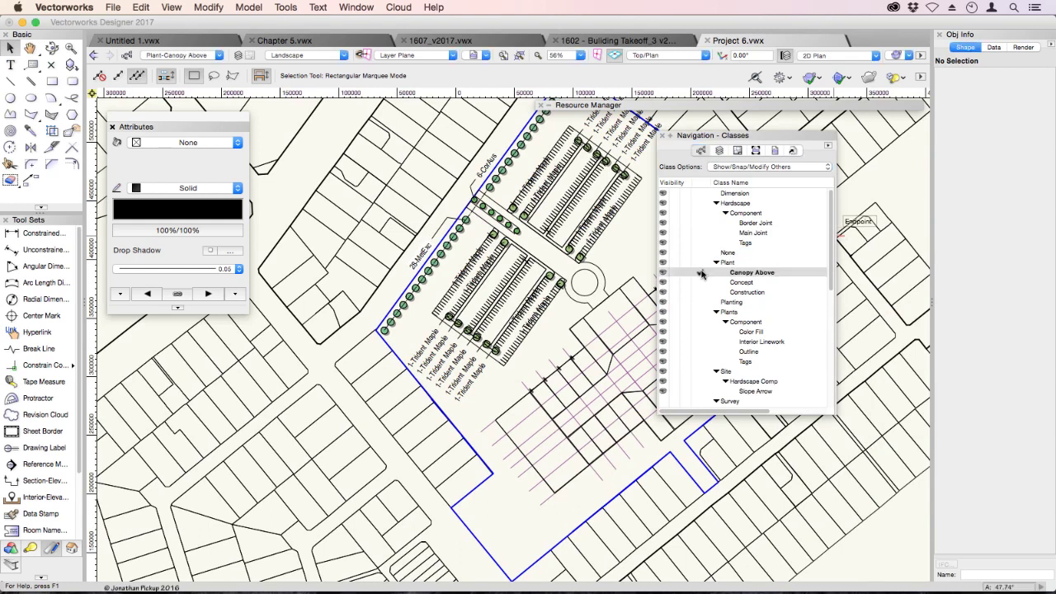
{"action": "left_click", "coordinate": [701, 254]}
List design layers in the palette, activating 001_b and then Landscape again.
{"action": "left_click", "coordinate": [720, 151]}
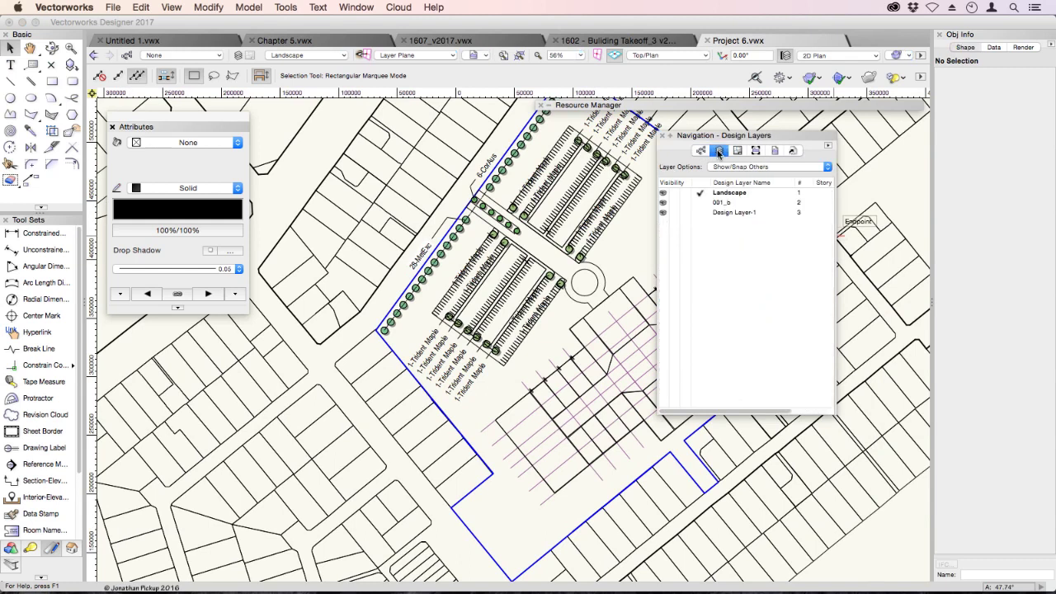
{"action": "left_click", "coordinate": [699, 204]}
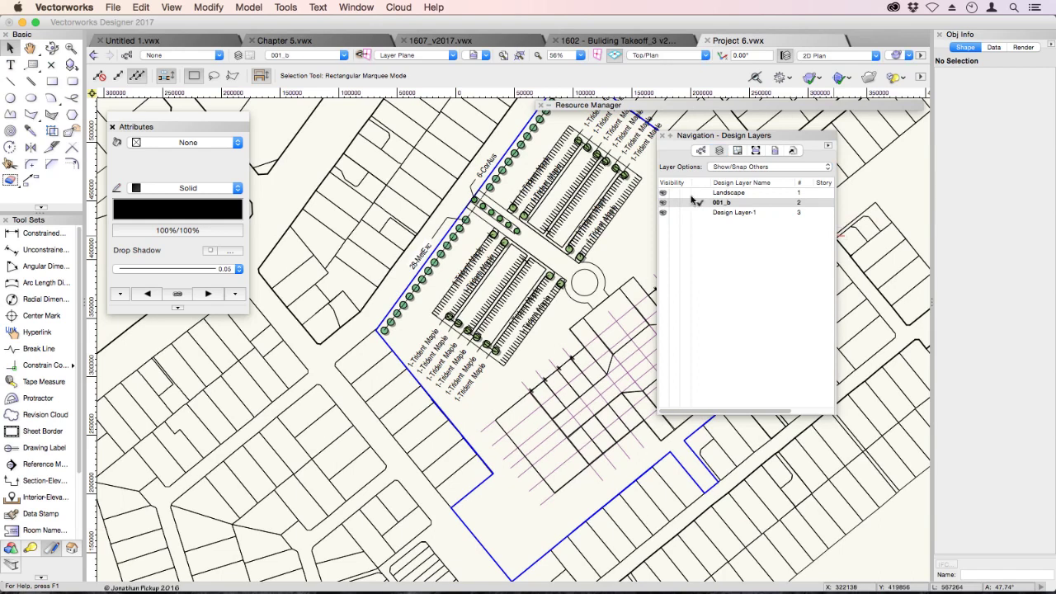
{"action": "left_click", "coordinate": [699, 193]}
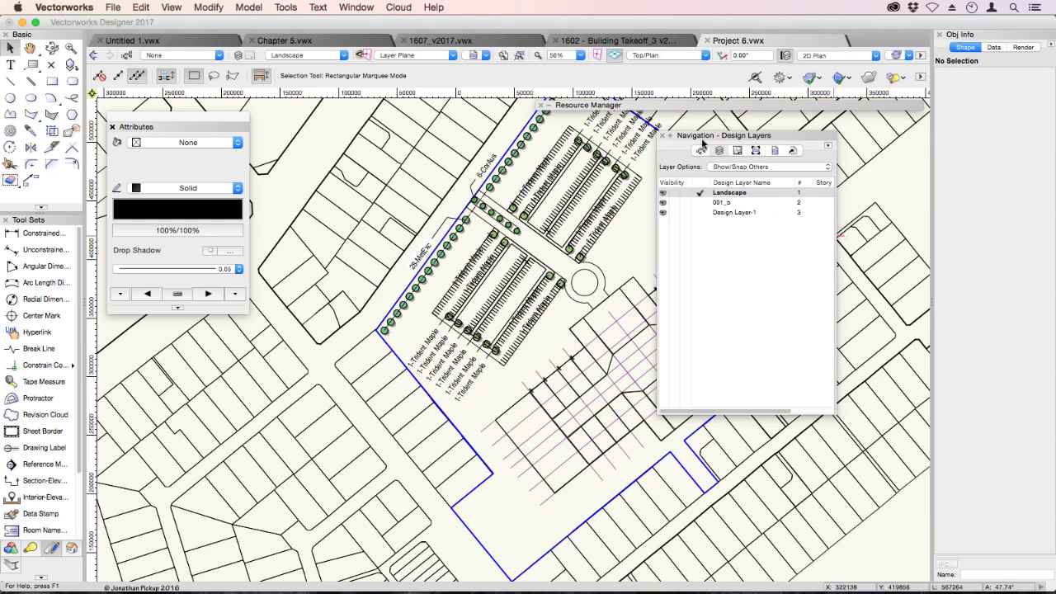
Dock the Navigation palette below Object Info, toggling to Classes and back to Design Layers.
{"action": "mouse_move", "coordinate": [703, 142]}
{"action": "left_mouse_down"}
{"action": "mouse_move", "coordinate": [758, 205]}
{"action": "mouse_move", "coordinate": [926, 537]}
{"action": "mouse_move", "coordinate": [973, 584]}
{"action": "left_mouse_up"}
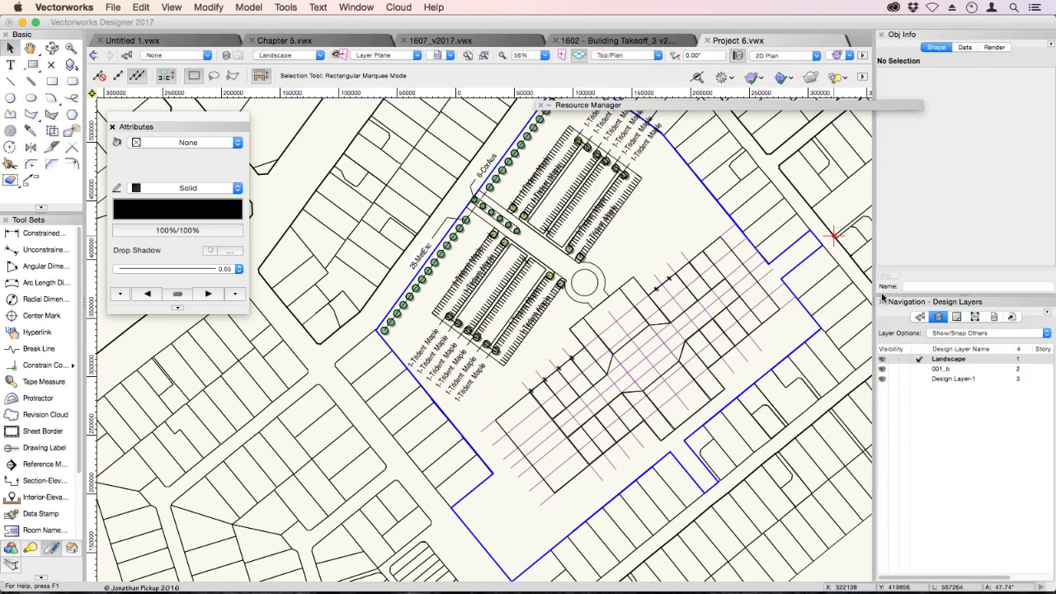
{"action": "mouse_move", "coordinate": [881, 276]}
{"action": "left_mouse_down"}
{"action": "mouse_move", "coordinate": [874, 385]}
{"action": "mouse_move", "coordinate": [914, 386]}
{"action": "left_mouse_up"}
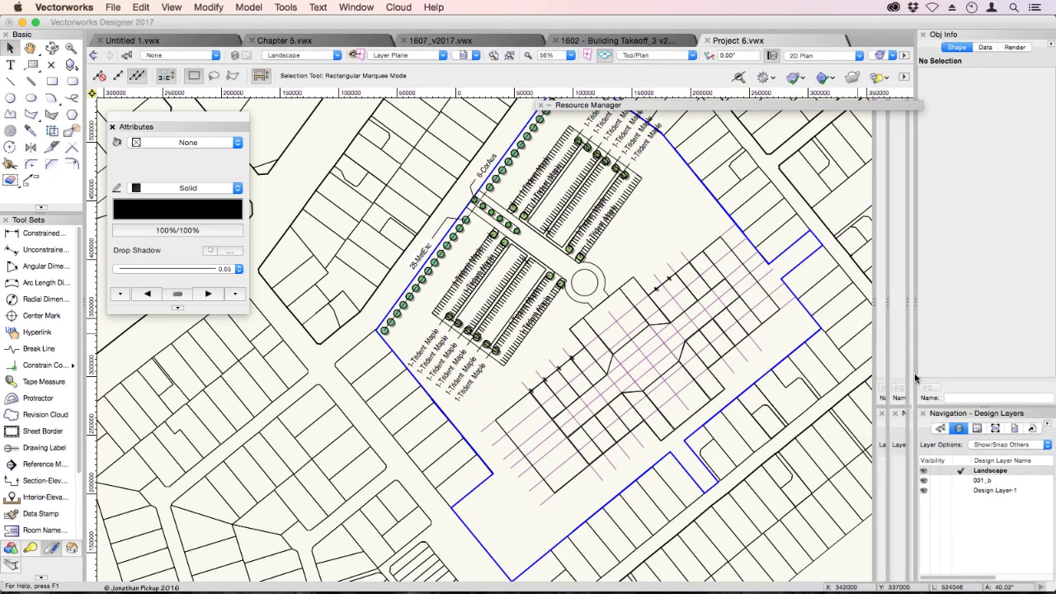
{"action": "left_click", "coordinate": [938, 429]}
{"action": "left_click", "coordinate": [959, 429]}
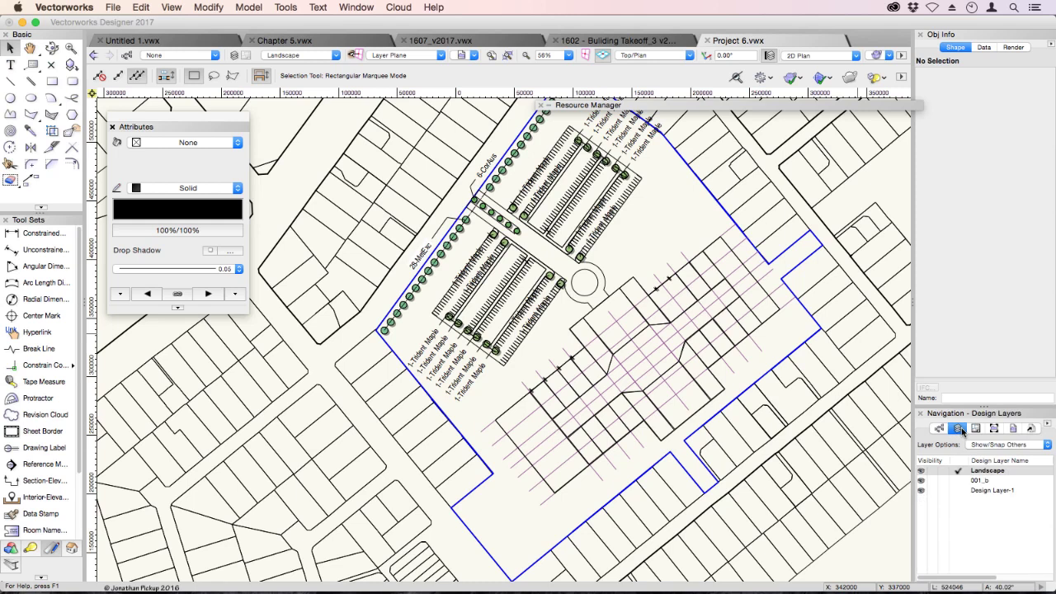